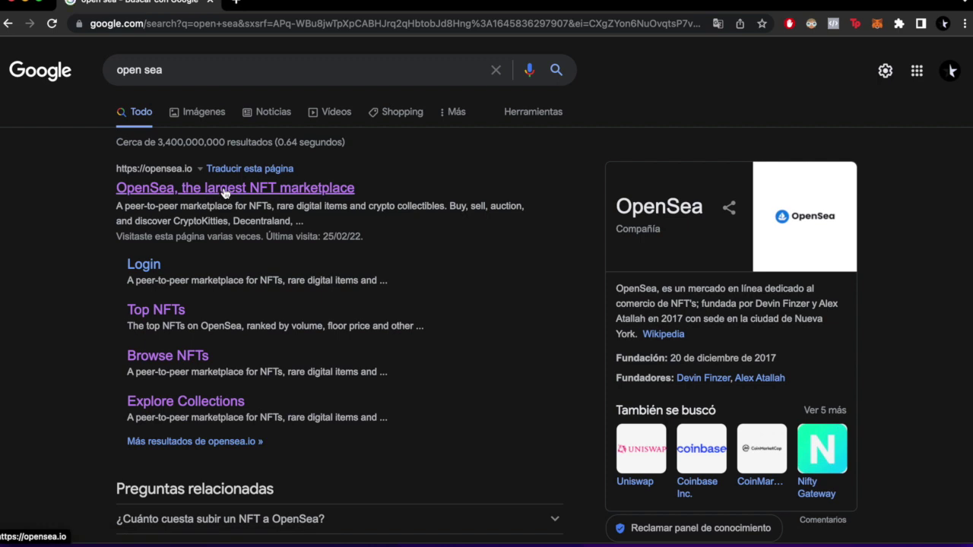
# Open the OpenSea homepage from the 'open sea' Google results
pyautogui.click(225, 192)
pyautogui.moveTo(167, 164); pyautogui.dragTo(169, 195)
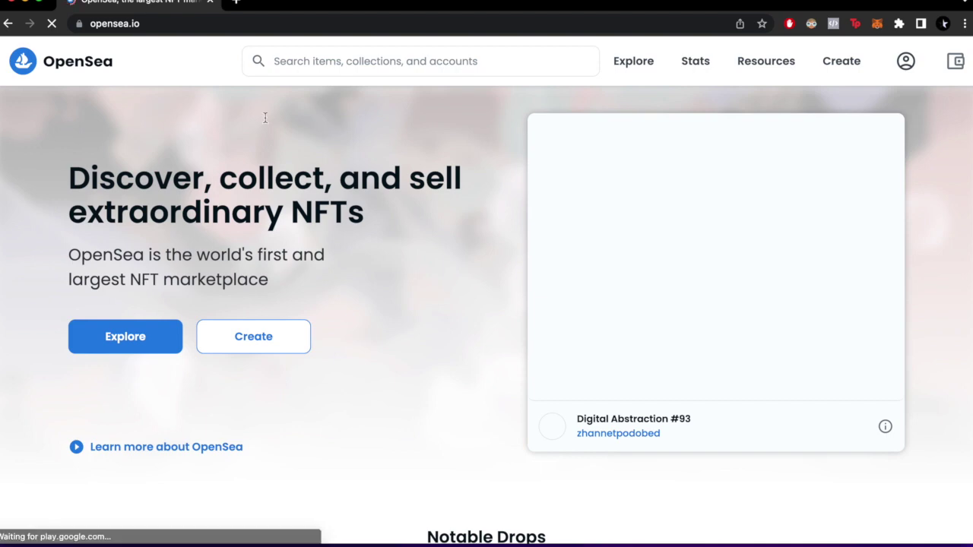
# Go to the profile page and choose MetaMask on the Connect your wallet page
pyautogui.moveTo(904, 67)
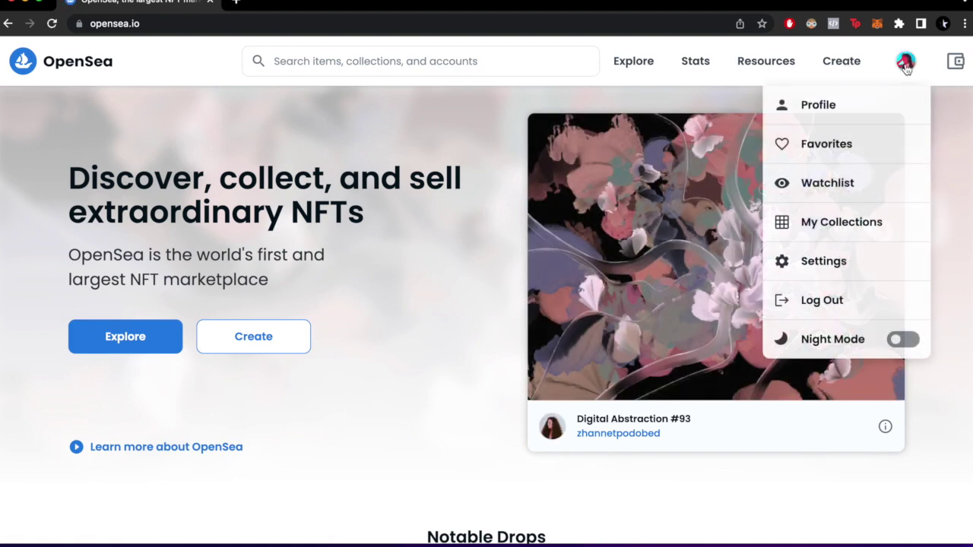
pyautogui.click(860, 100)
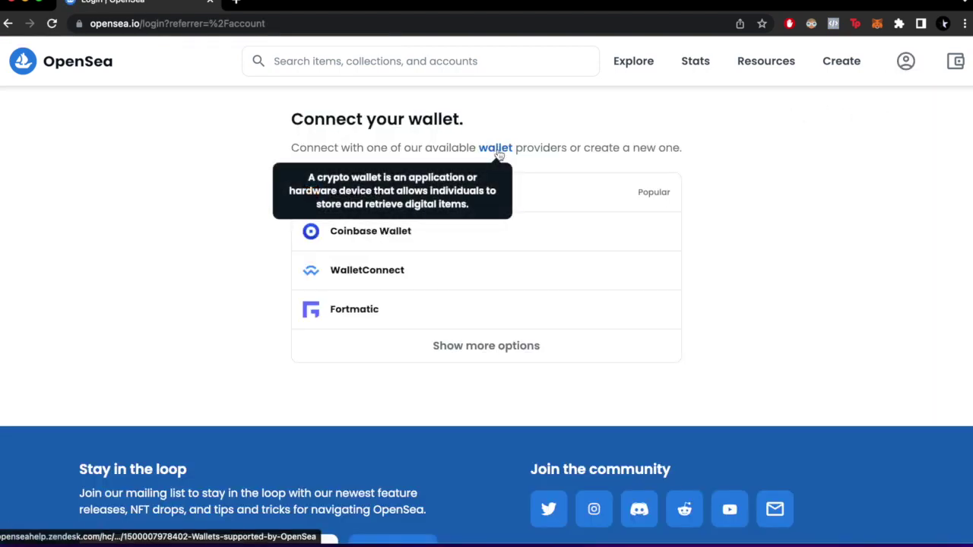
pyautogui.moveTo(459, 120); pyautogui.dragTo(257, 123)
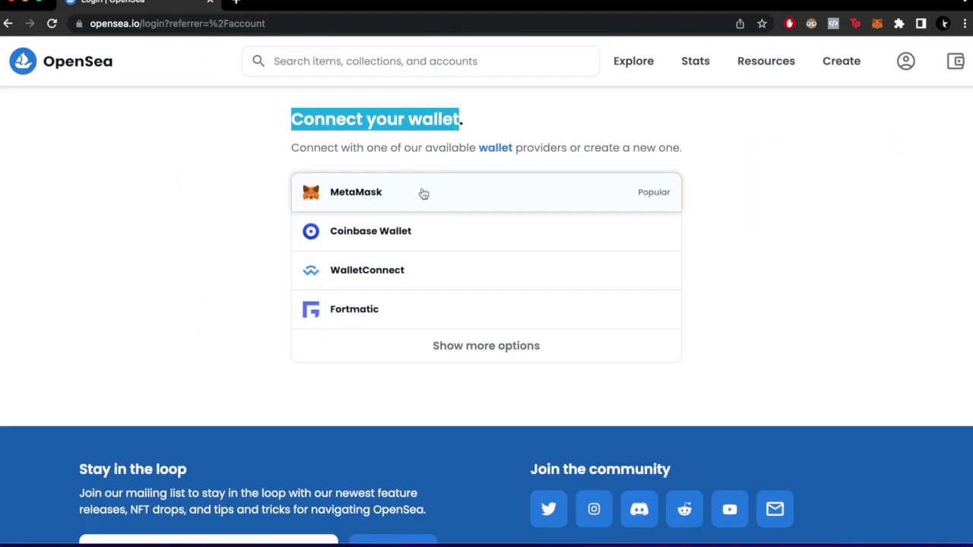
pyautogui.click(431, 193)
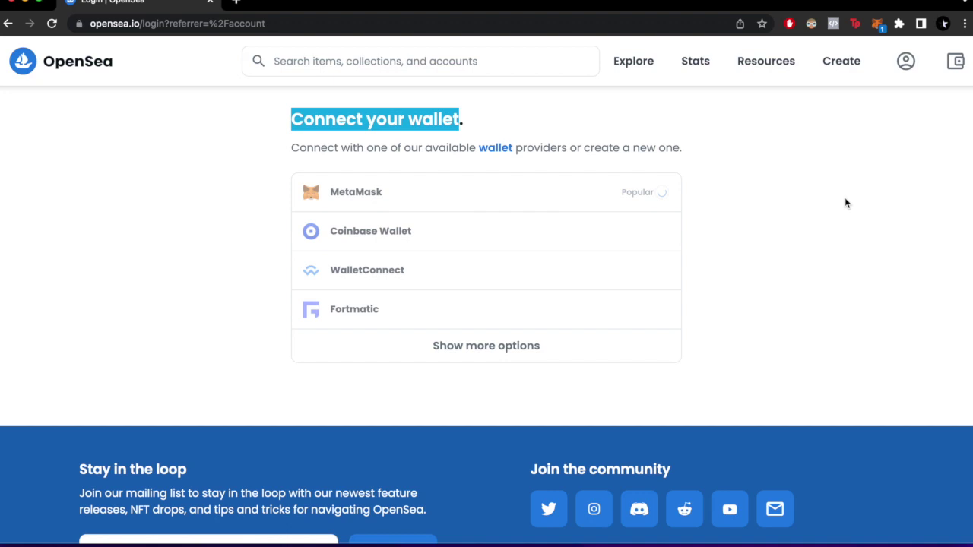
# Unlock MetaMask with the wallet password
pyautogui.click(876, 35)
pyautogui.write('•••••••')
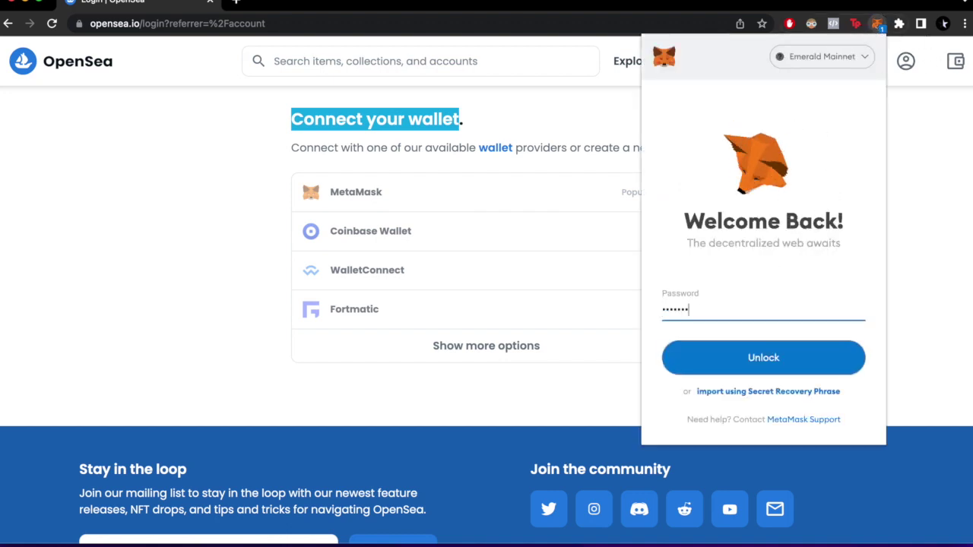
pyautogui.write('•')
pyautogui.press('Return')
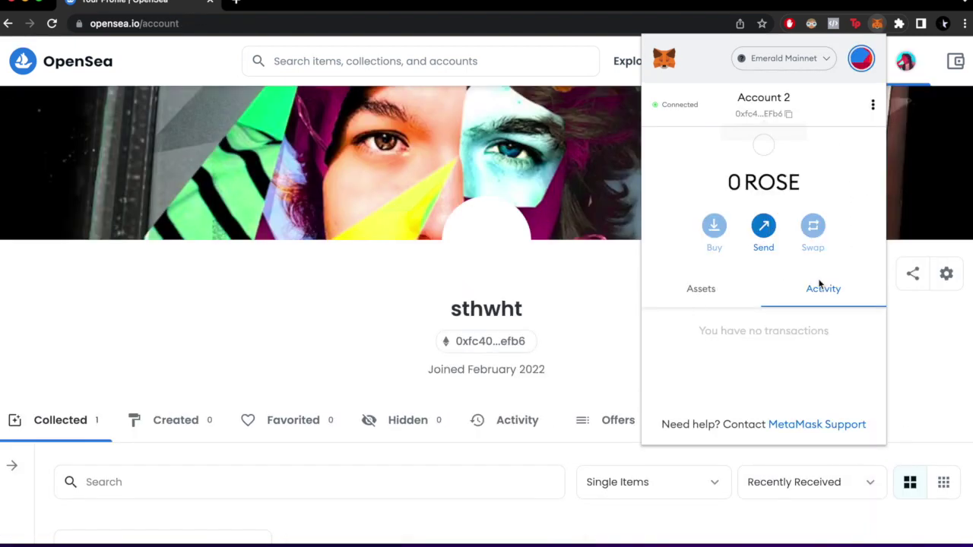
# Dismiss the MetaMask popup and browse the profile's collected items
pyautogui.click(703, 292)
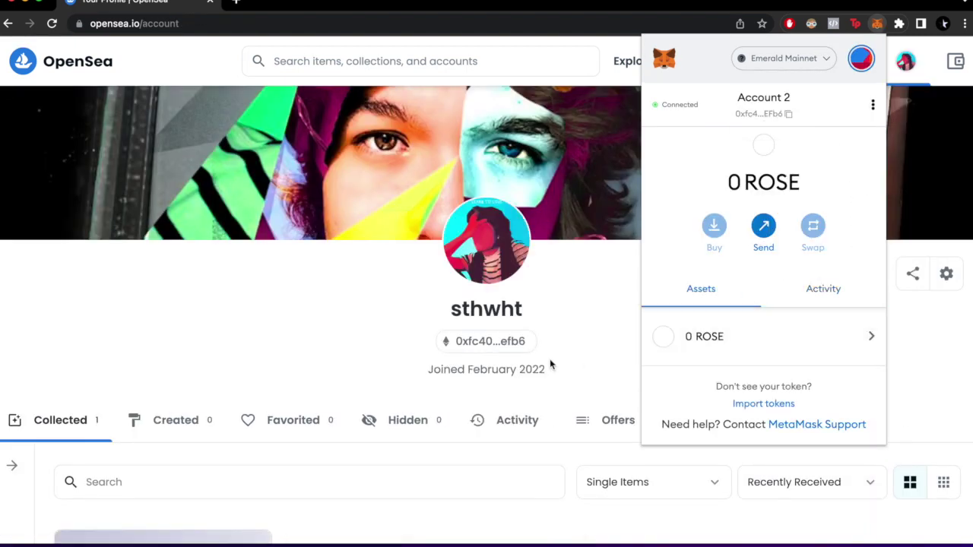
pyautogui.scroll(-5, 540, 359)
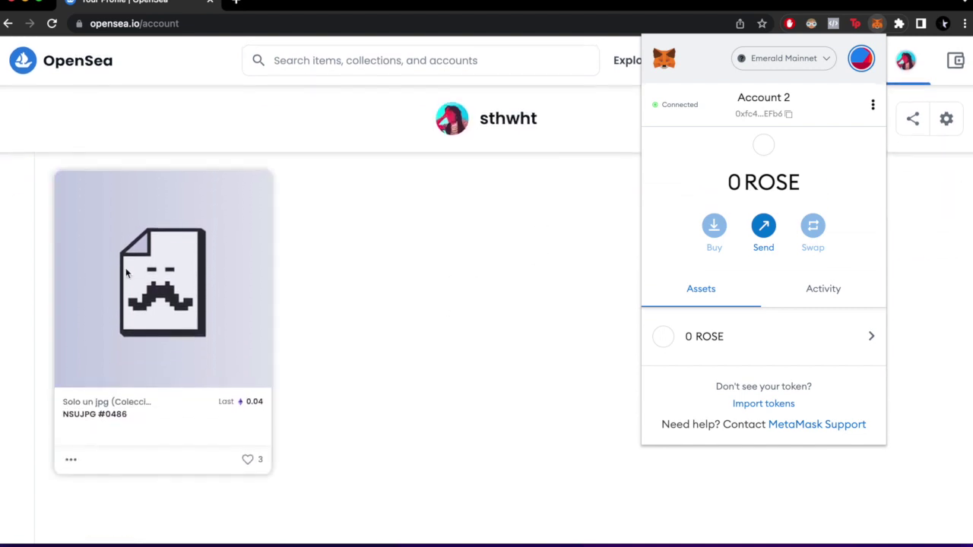
pyautogui.click(393, 279)
pyautogui.scroll(2, 326, 251)
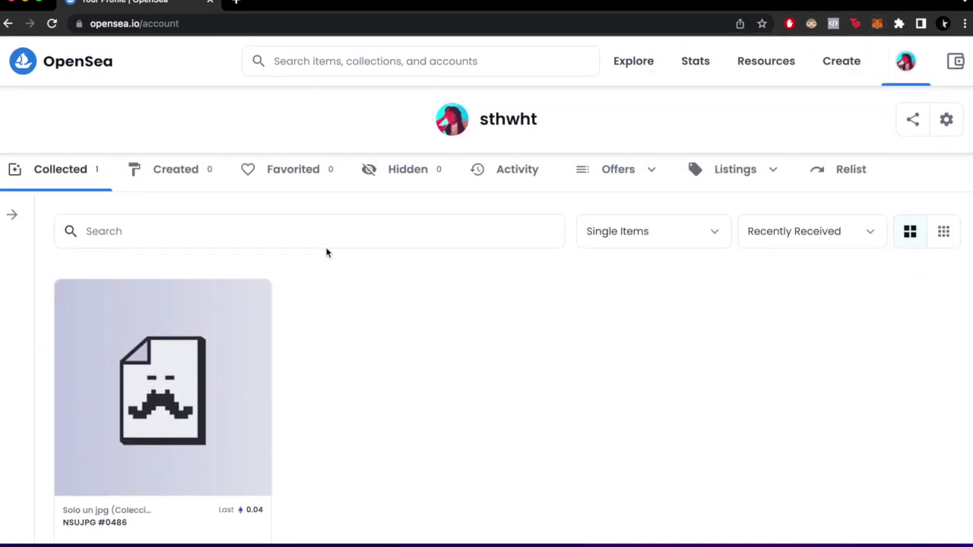
pyautogui.scroll(-2, 326, 248)
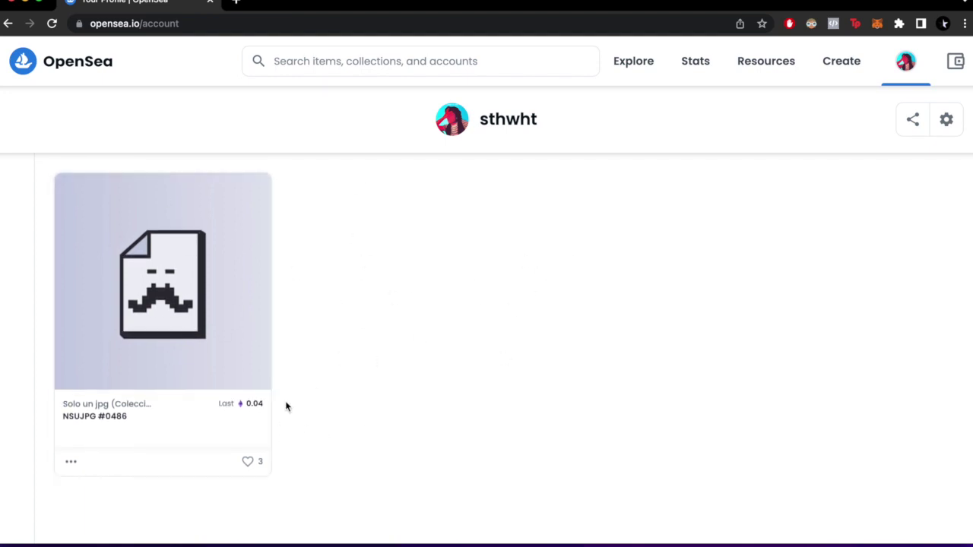
pyautogui.scroll(5, 167, 292)
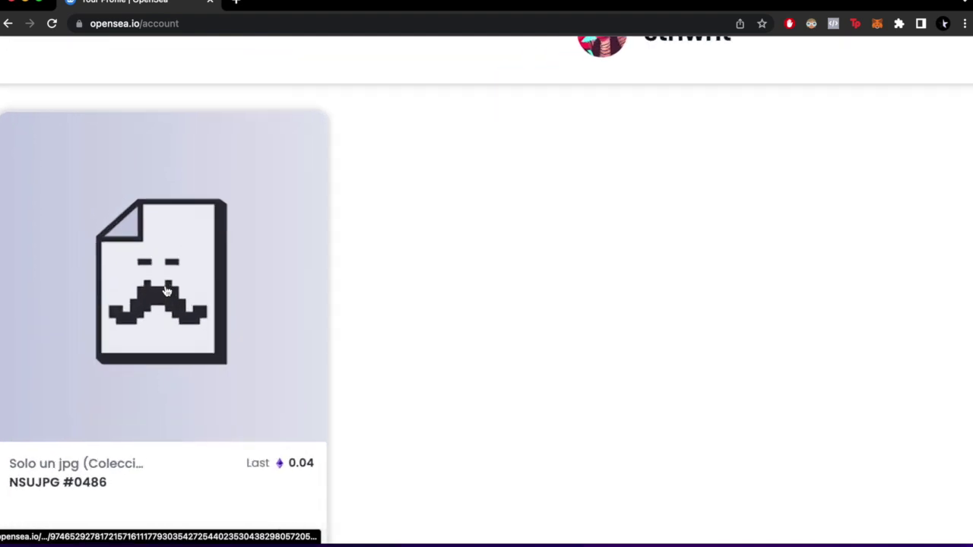
pyautogui.scroll(-5, 133, 313)
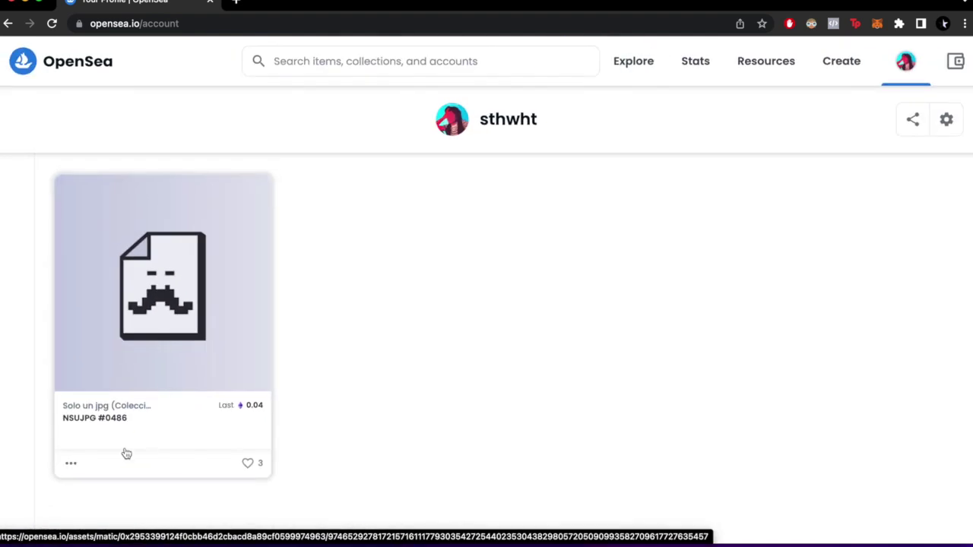
pyautogui.scroll(5, 127, 454)
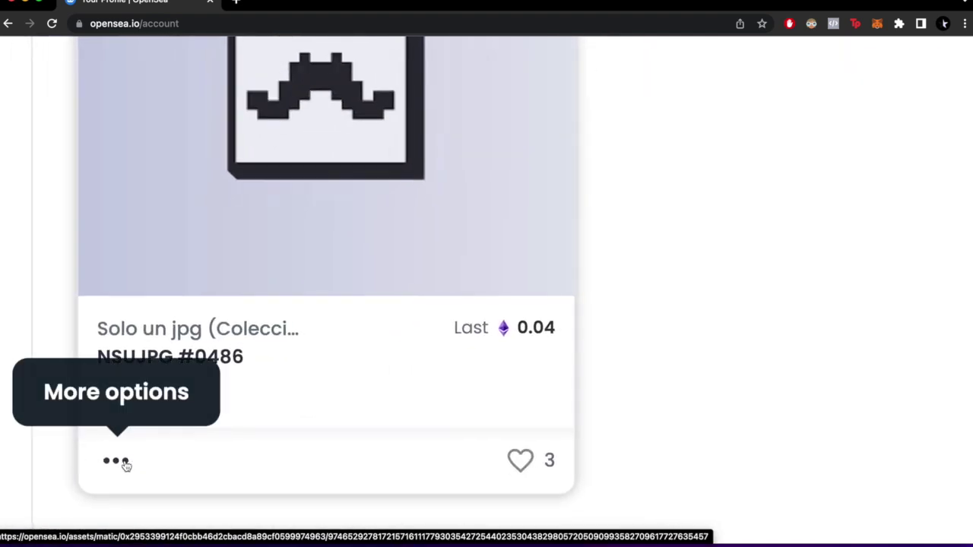
# Choose Transfer from the NSUJPG #0486 card's More options menu
pyautogui.click(125, 462)
pyautogui.scroll(-5, 122, 466)
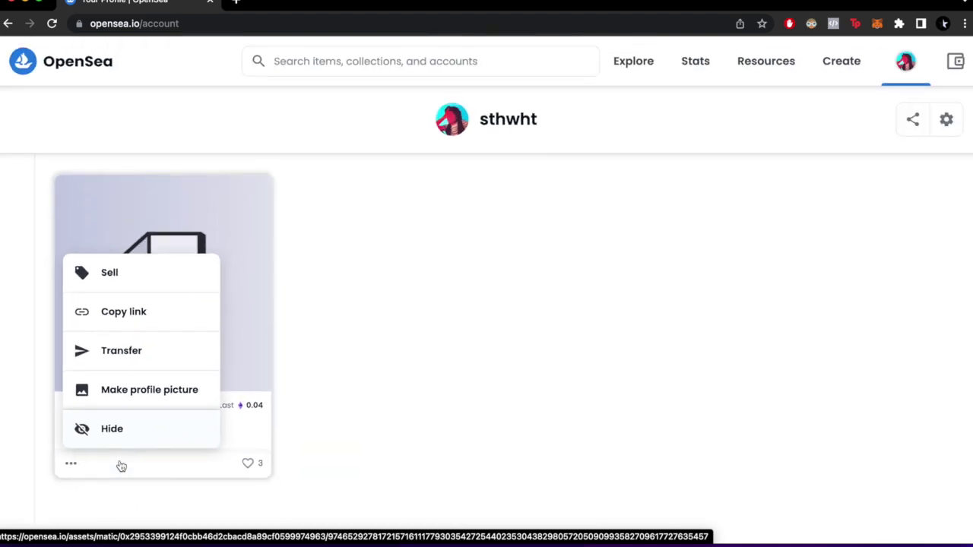
pyautogui.click(119, 351)
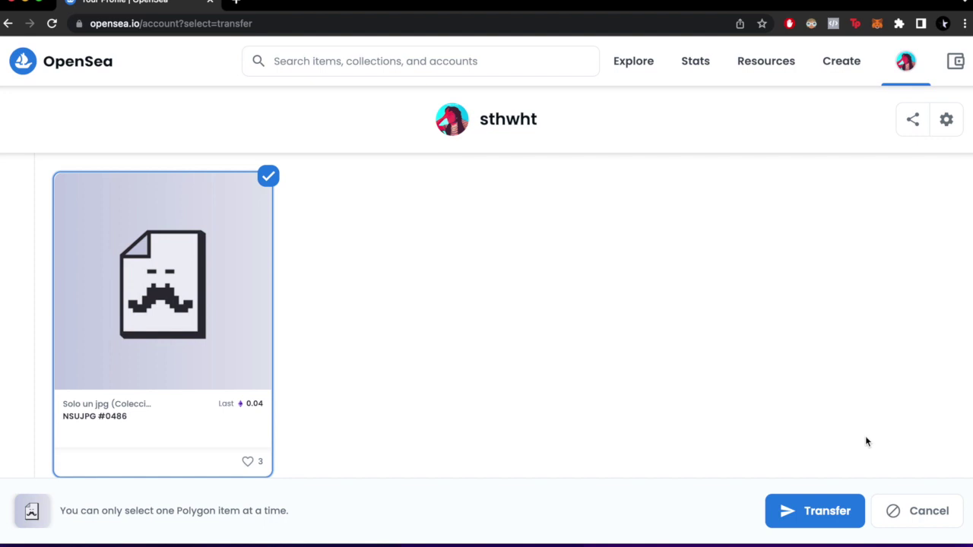
# Open the Transfer your item dialog and switch MetaMask to the Polygon network
pyautogui.click(820, 508)
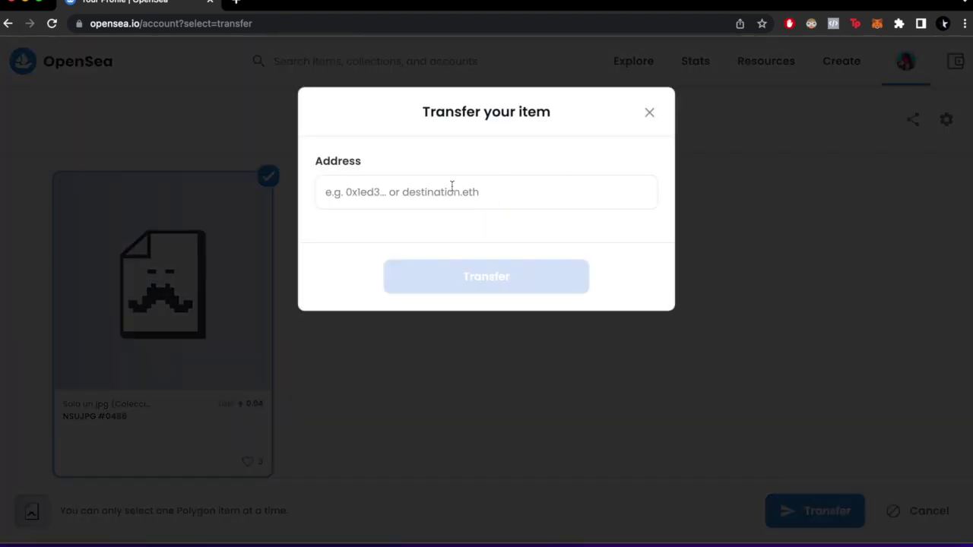
pyautogui.click(451, 186)
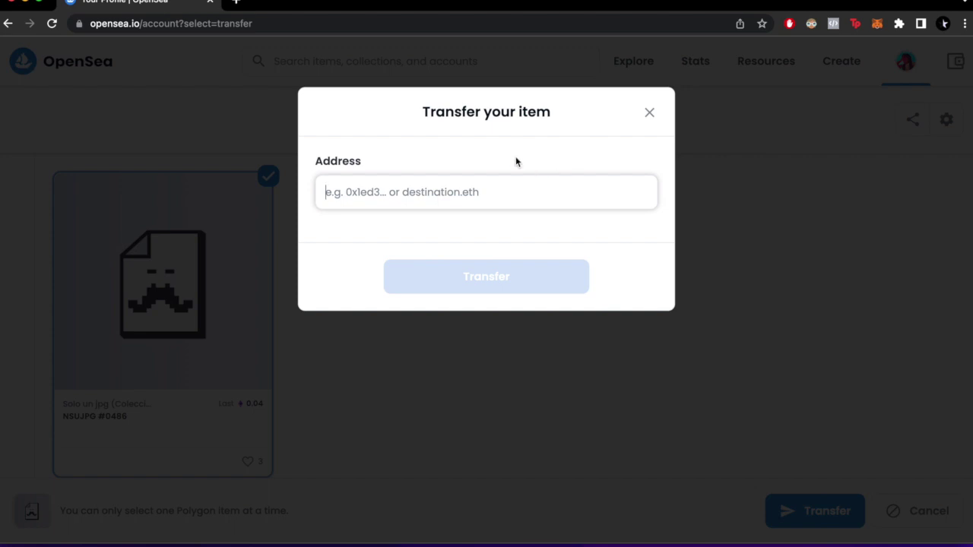
pyautogui.click(878, 23)
pyautogui.click(791, 61)
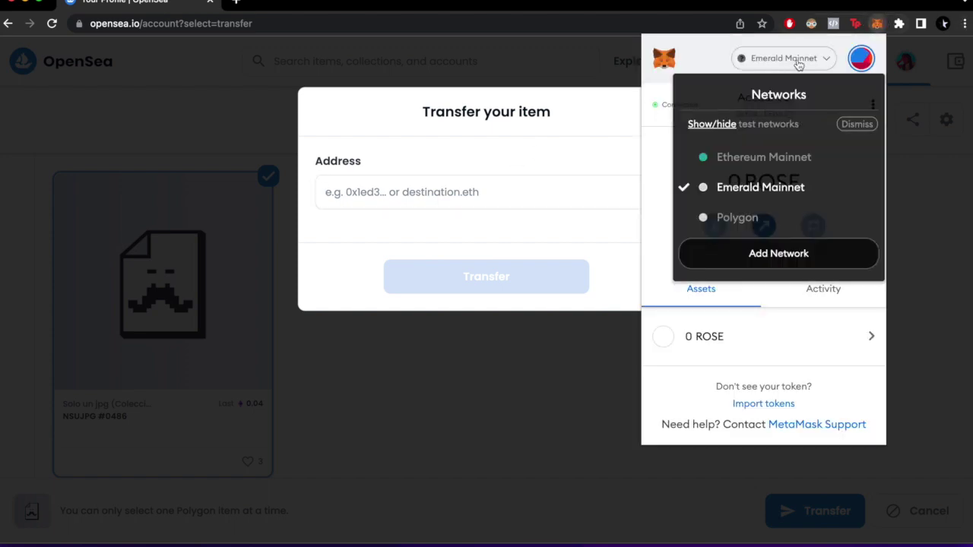
pyautogui.click(808, 217)
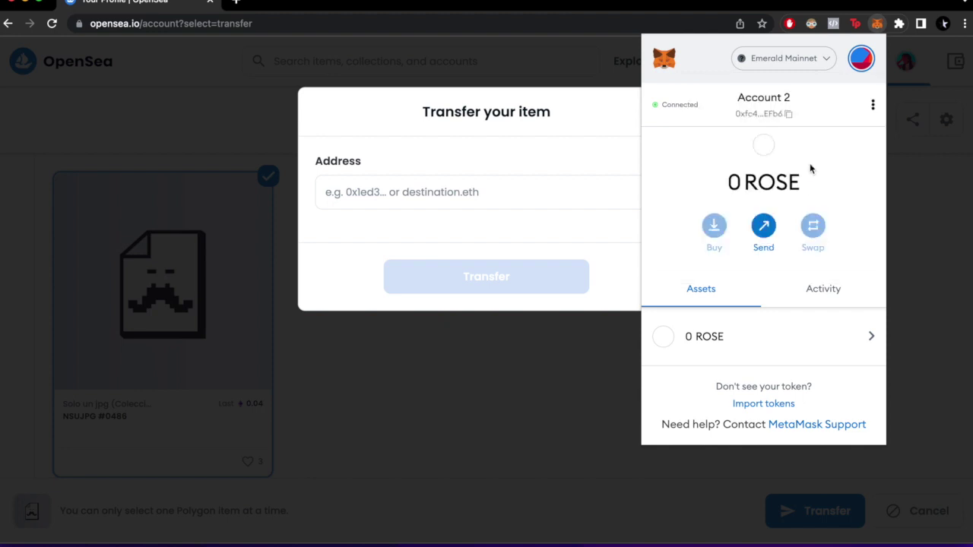
pyautogui.click(880, 26)
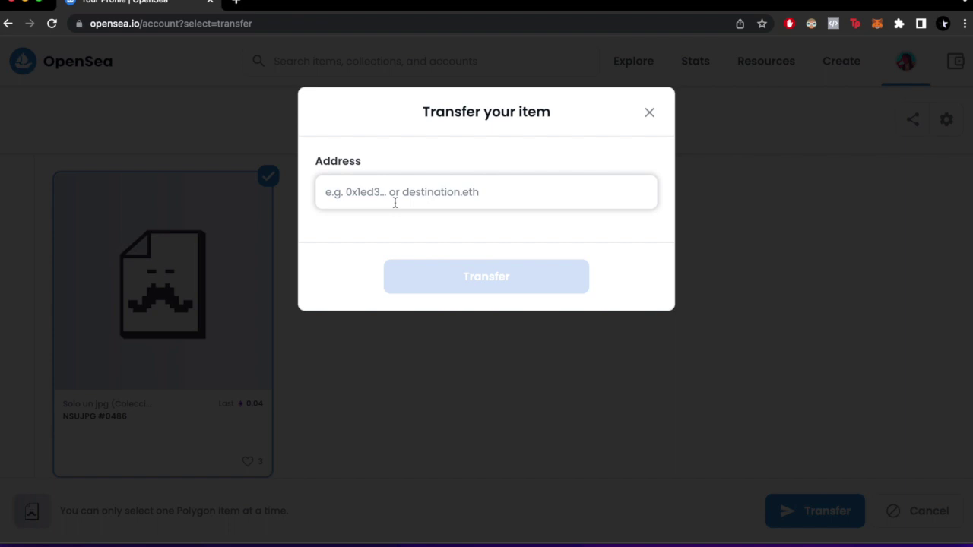
# Paste the recipient wallet address into the Address field and double-check it
pyautogui.write('0xC2E078863b10CCC7b86a20B2D8fbd3611af47512')
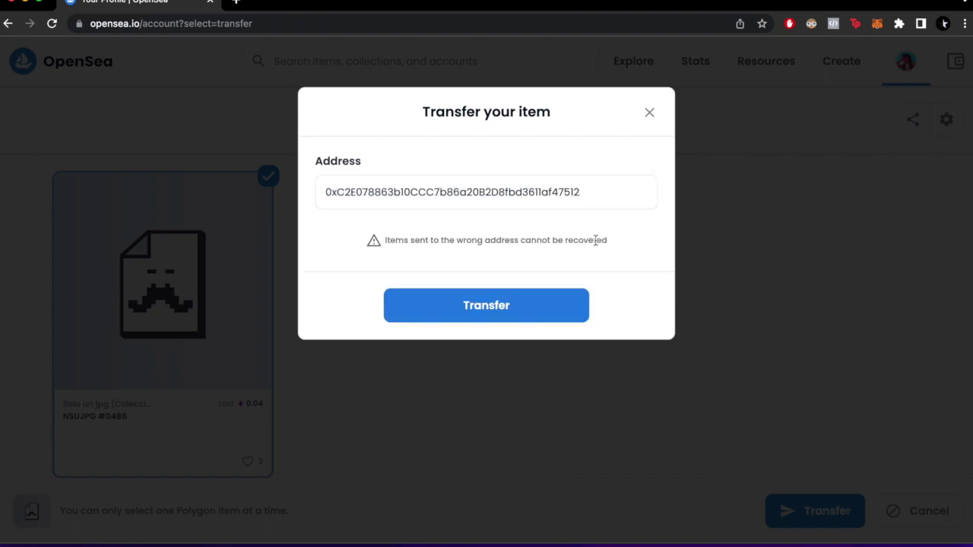
pyautogui.click(616, 227)
pyautogui.scroll(5, 398, 234)
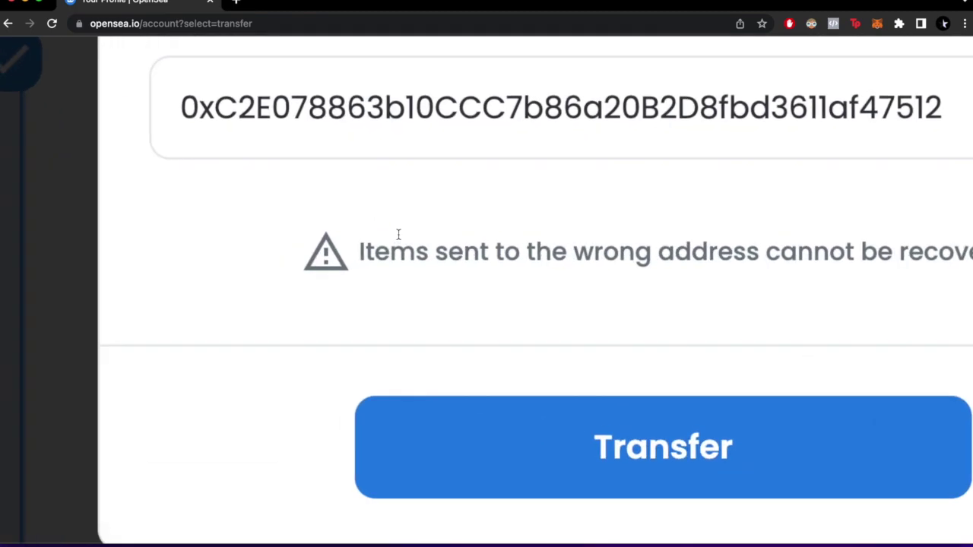
pyautogui.hscroll(3, 580, 239)
pyautogui.hscroll(2, 662, 250)
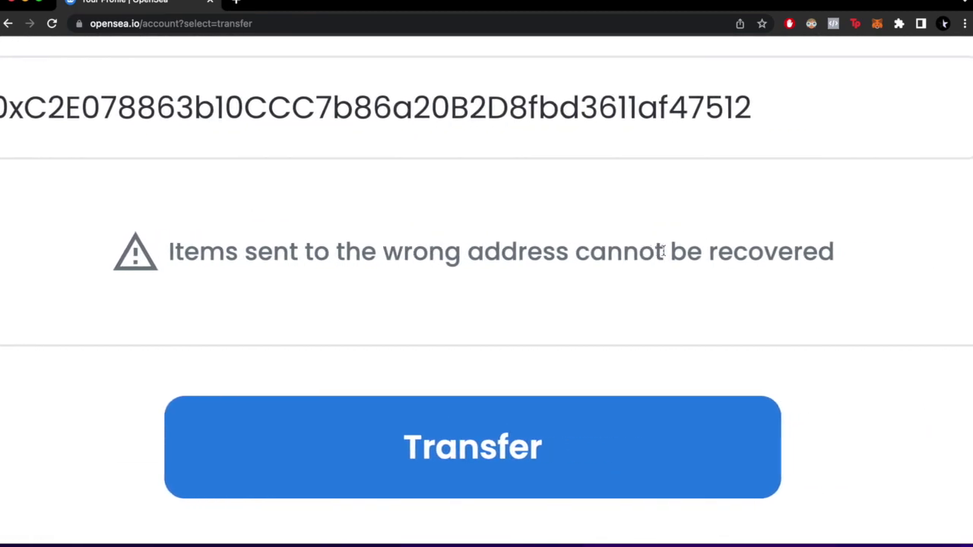
pyautogui.scroll(-5, 664, 251)
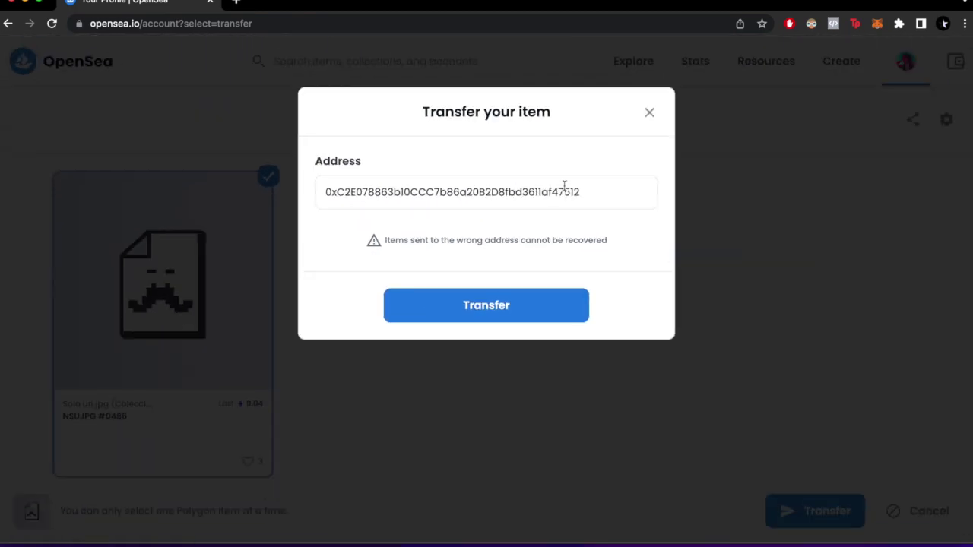
pyautogui.moveTo(590, 184); pyautogui.dragTo(286, 187)
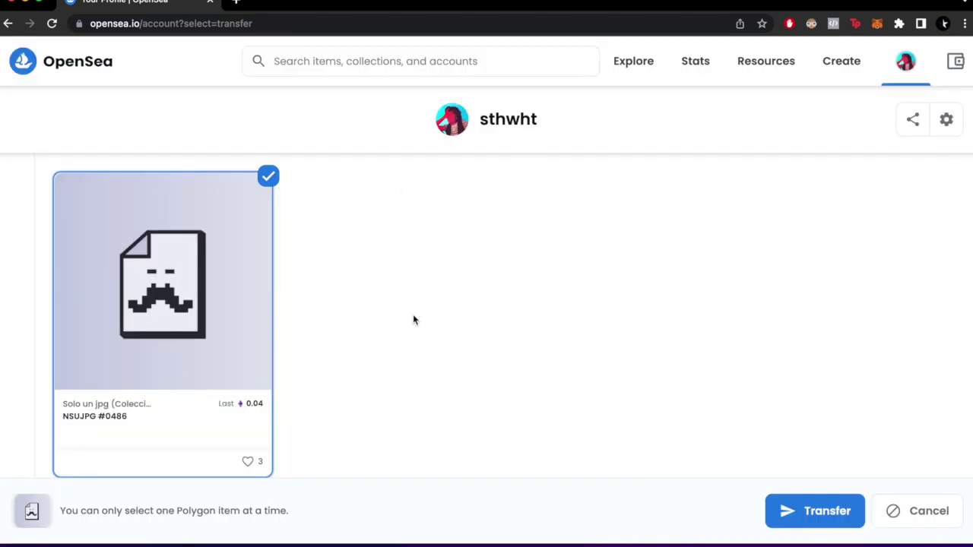
# Submit the NSUJPG #0486 transfer and sign MetaMask's signature request
pyautogui.click(777, 499)
pyautogui.click(546, 321)
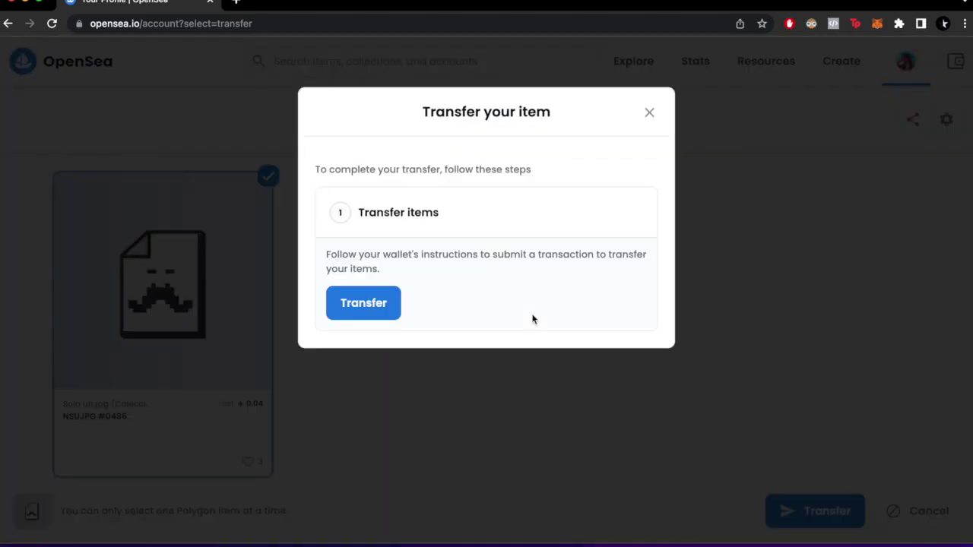
pyautogui.moveTo(368, 165); pyautogui.dragTo(536, 168)
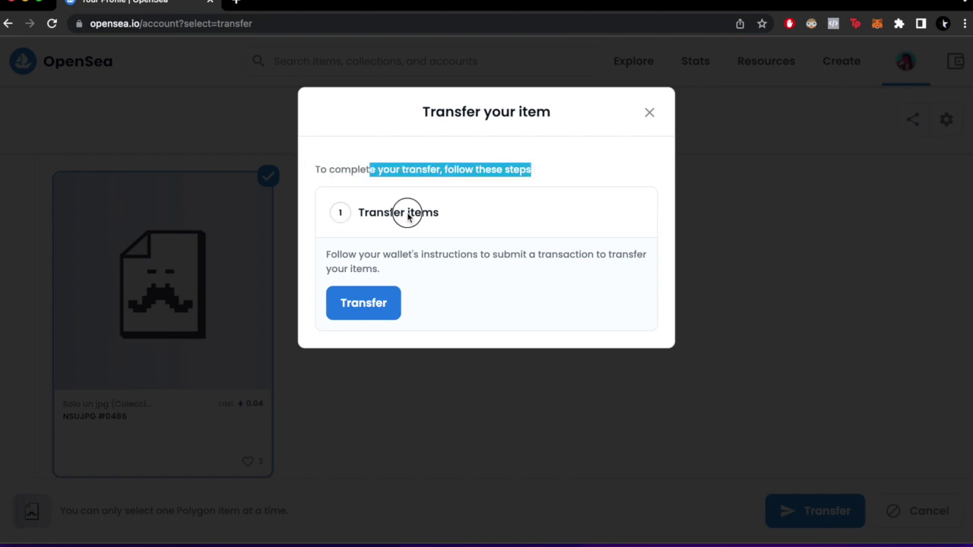
pyautogui.click(376, 303)
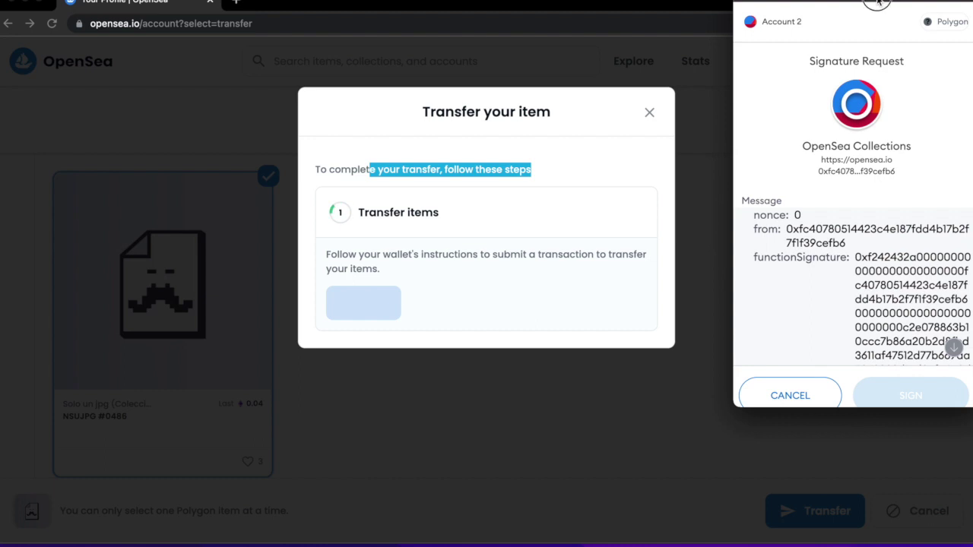
pyautogui.moveTo(883, 4); pyautogui.dragTo(816, 4)
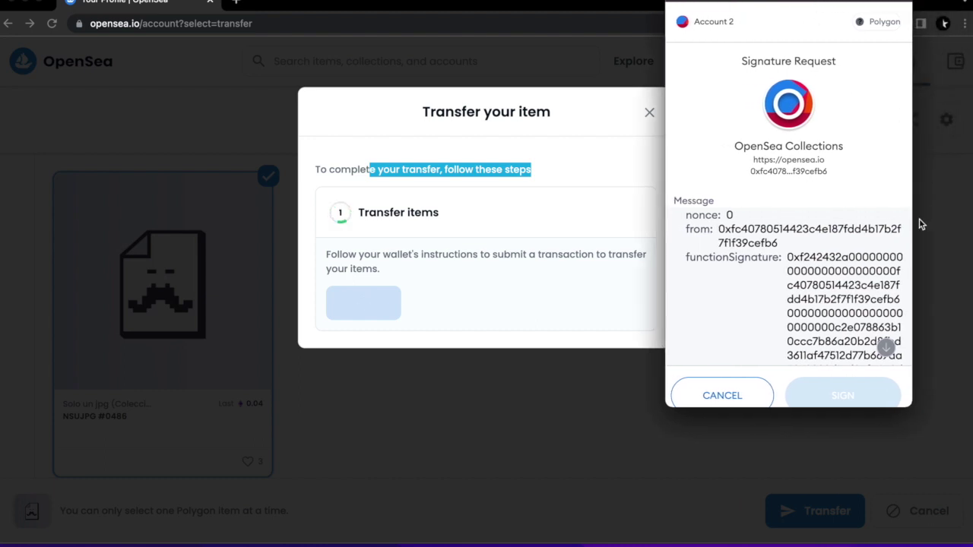
pyautogui.scroll(-5, 835, 309)
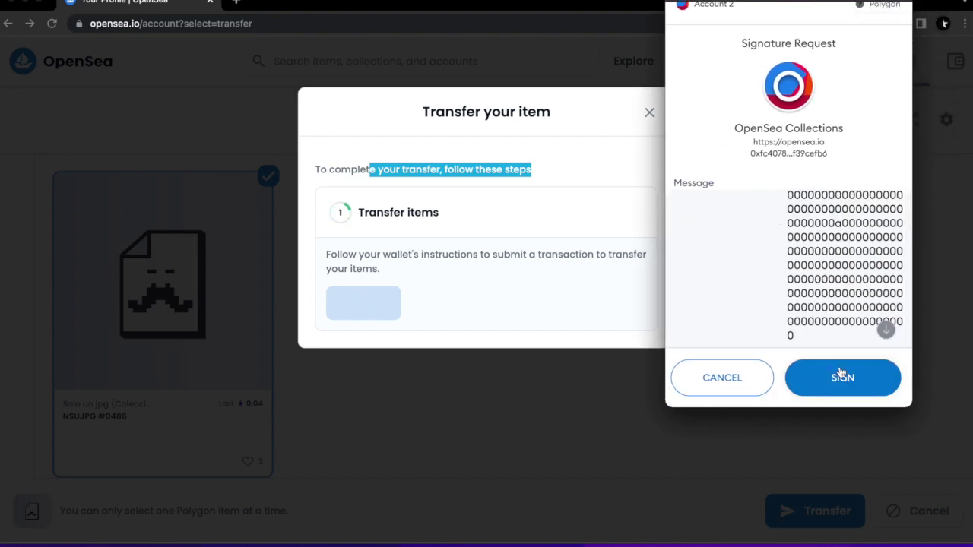
pyautogui.click(841, 372)
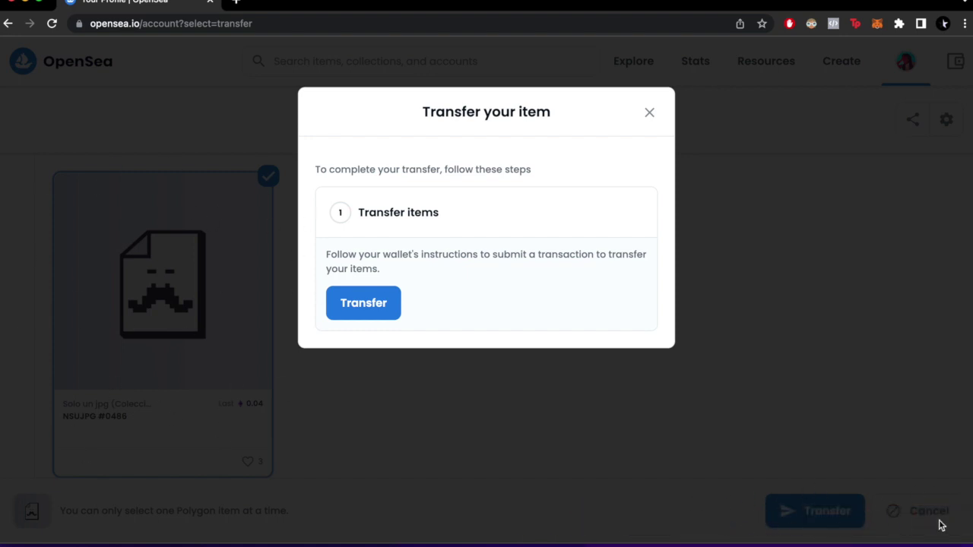
# Reopen the transfer, paste the recipient address again, submit and sign in MetaMask
pyautogui.click(297, 370)
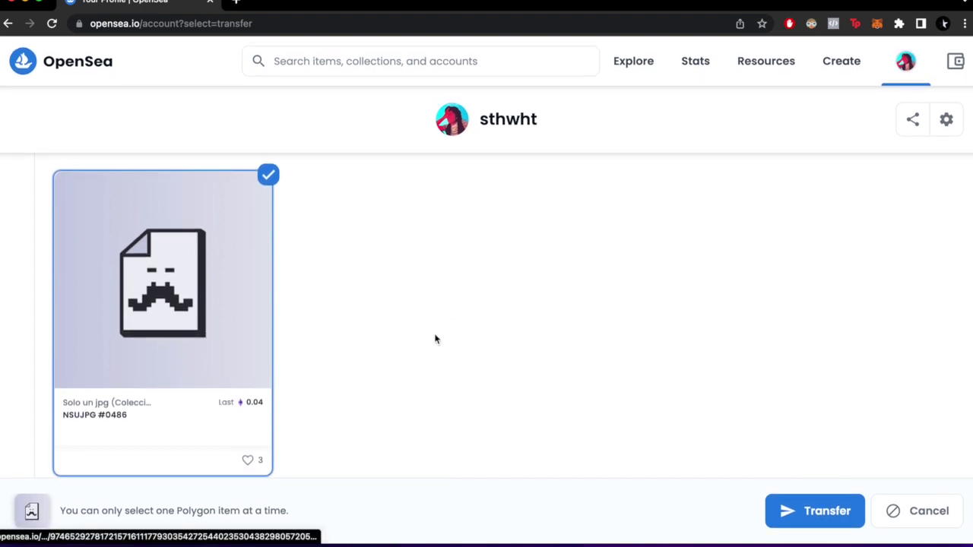
pyautogui.click(804, 517)
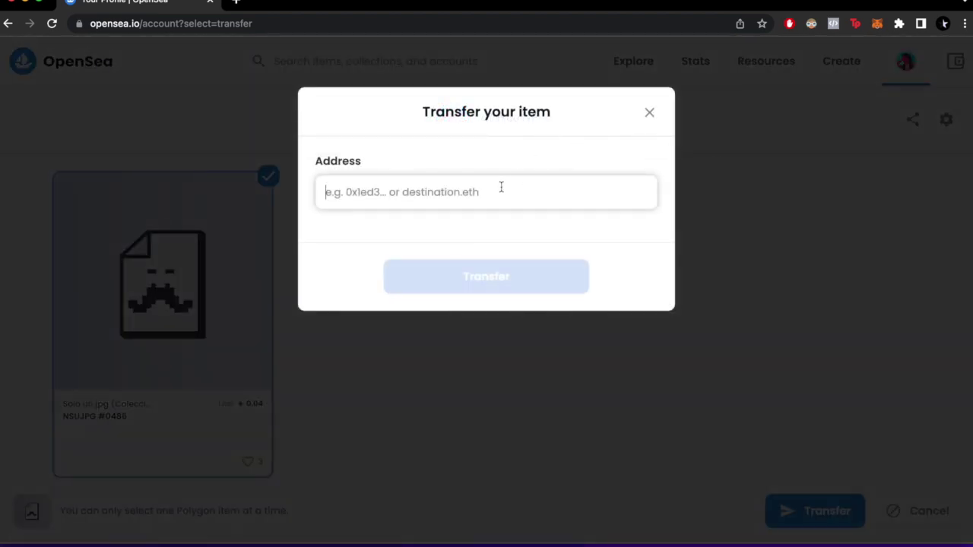
pyautogui.press('super+v')
pyautogui.click(519, 302)
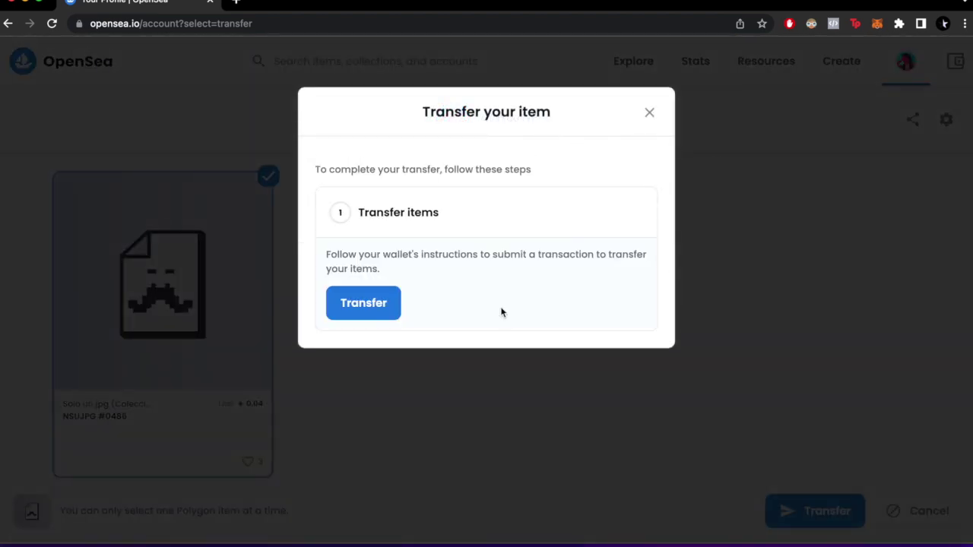
pyautogui.click(379, 303)
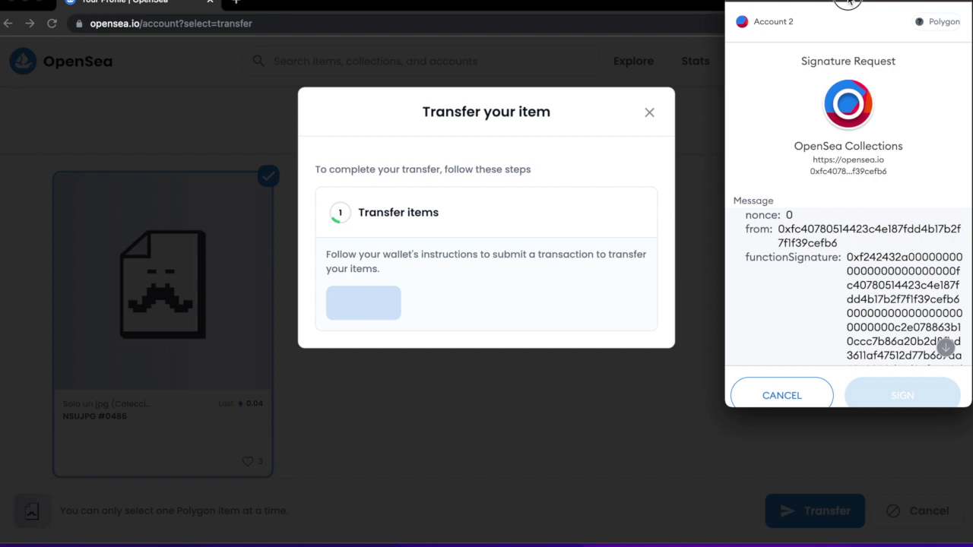
pyautogui.moveTo(849, 4); pyautogui.dragTo(771, 4)
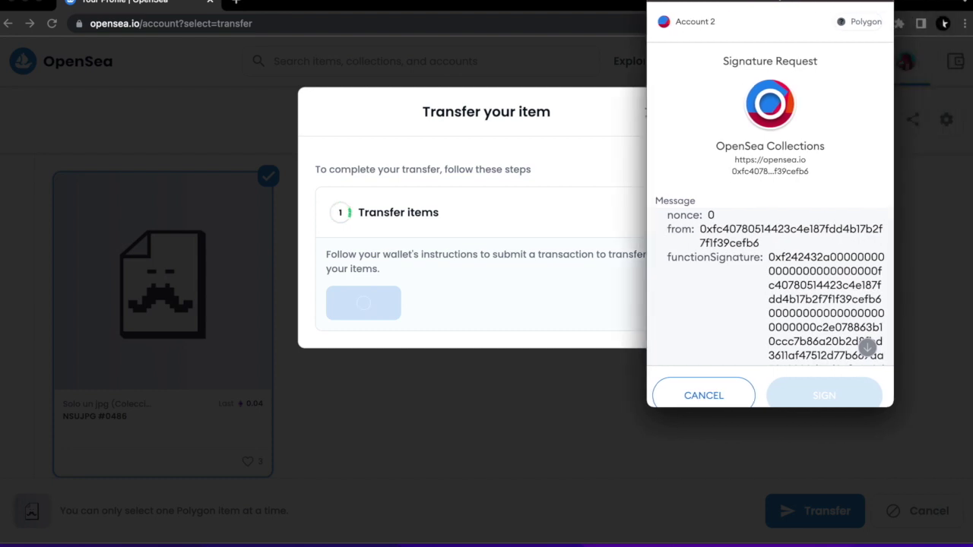
pyautogui.scroll(-10, 836, 335)
pyautogui.click(833, 373)
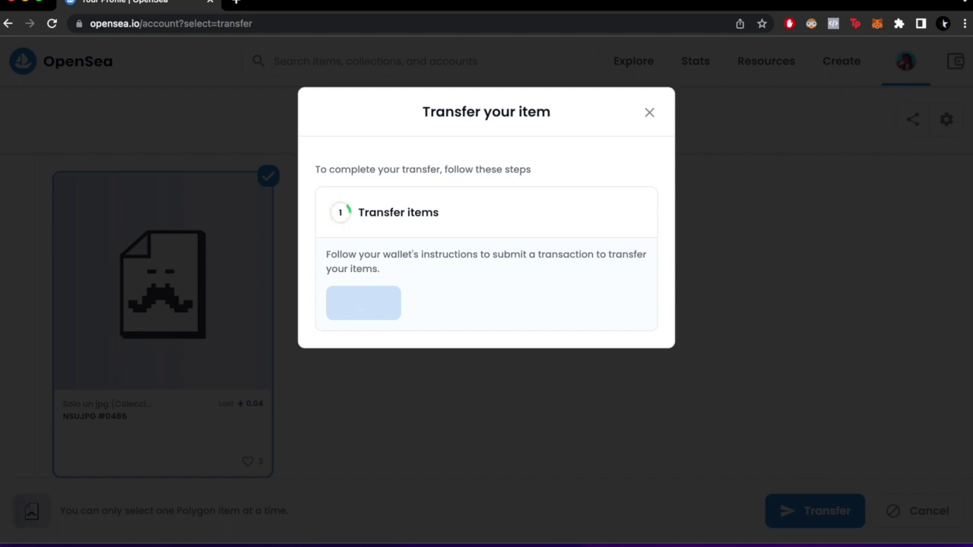
# Check the computer's Wi-Fi connection while the transfer completes
pyautogui.click(808, 6)
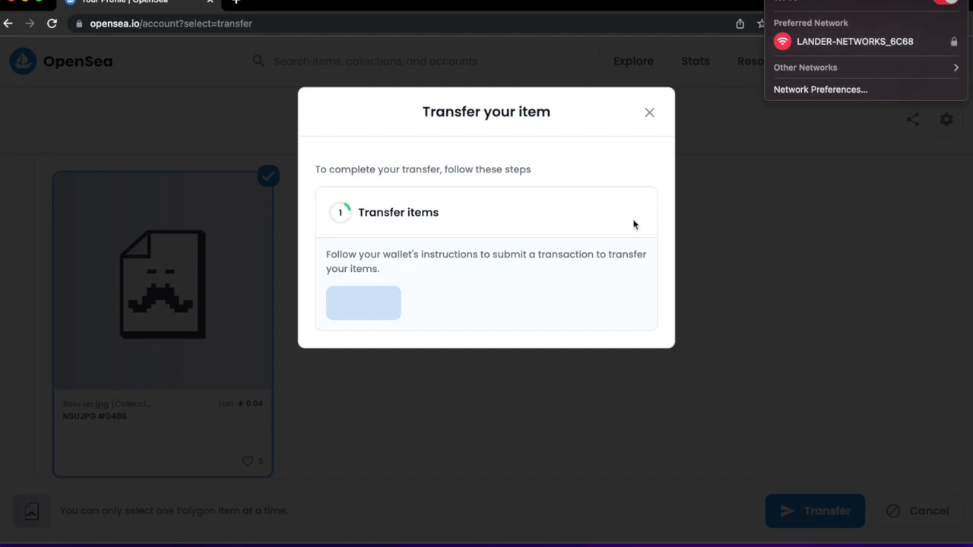
pyautogui.click(727, 28)
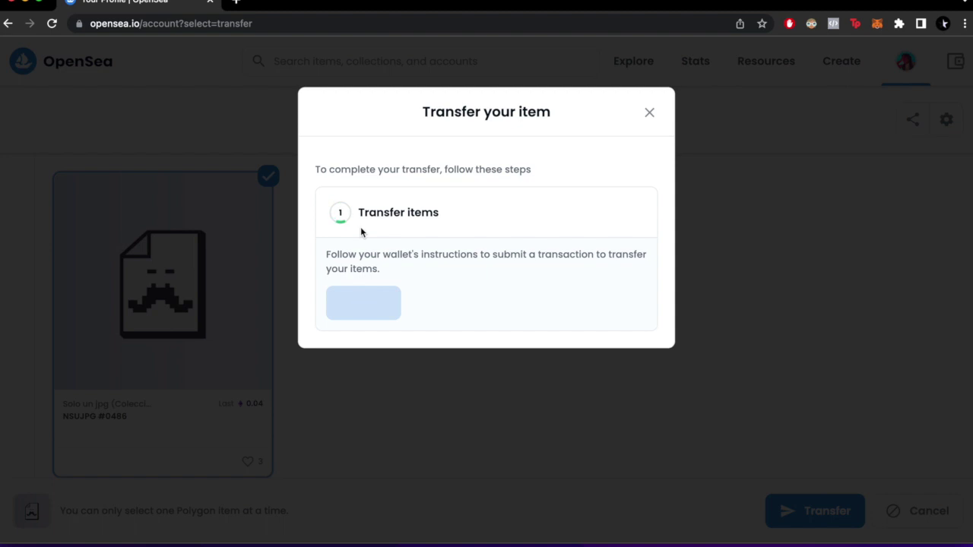
pyautogui.moveTo(430, 528)
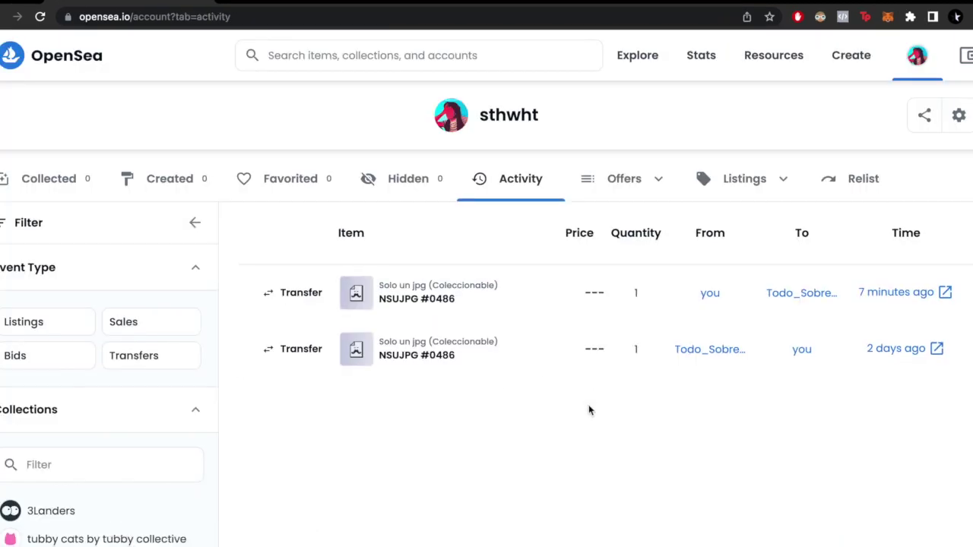
# Scroll Activity to the outgoing NSUJPG #0486 Transfer row above the 2-days-ago incoming one
pyautogui.scroll(-1, 589, 404)
pyautogui.moveTo(289, 280)
pyautogui.mouseDown()
pyautogui.moveTo(298, 270)
pyautogui.moveTo(323, 278)
pyautogui.moveTo(299, 271)
pyautogui.mouseUp()
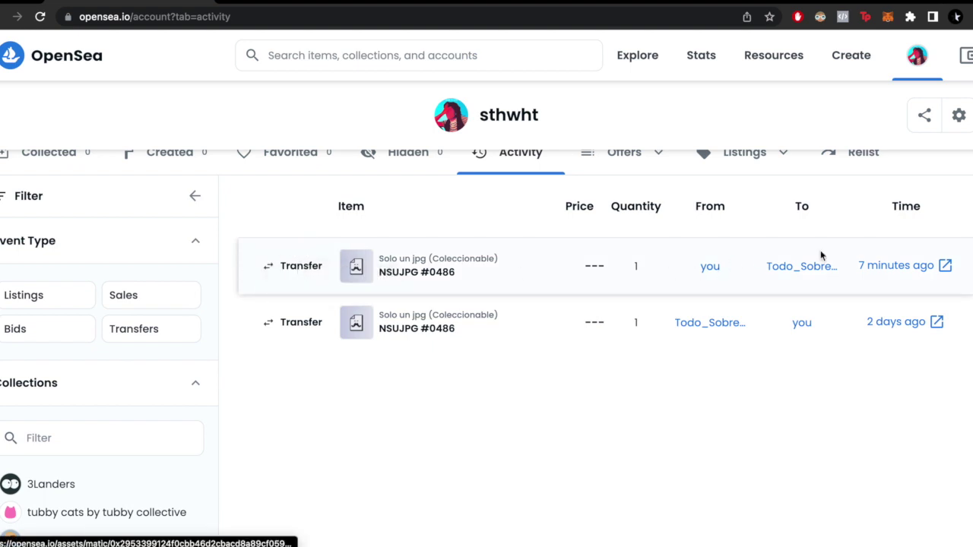
pyautogui.moveTo(876, 278); pyautogui.dragTo(897, 277)
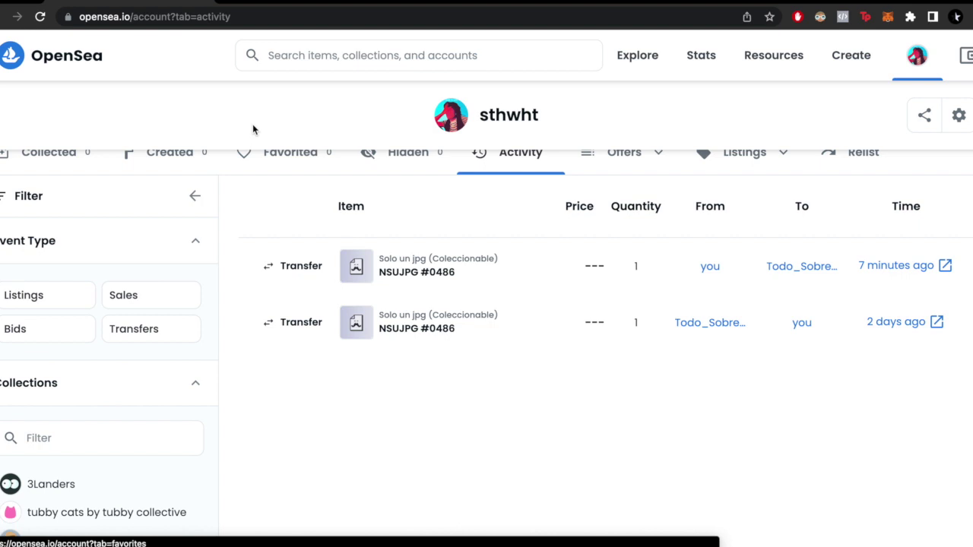